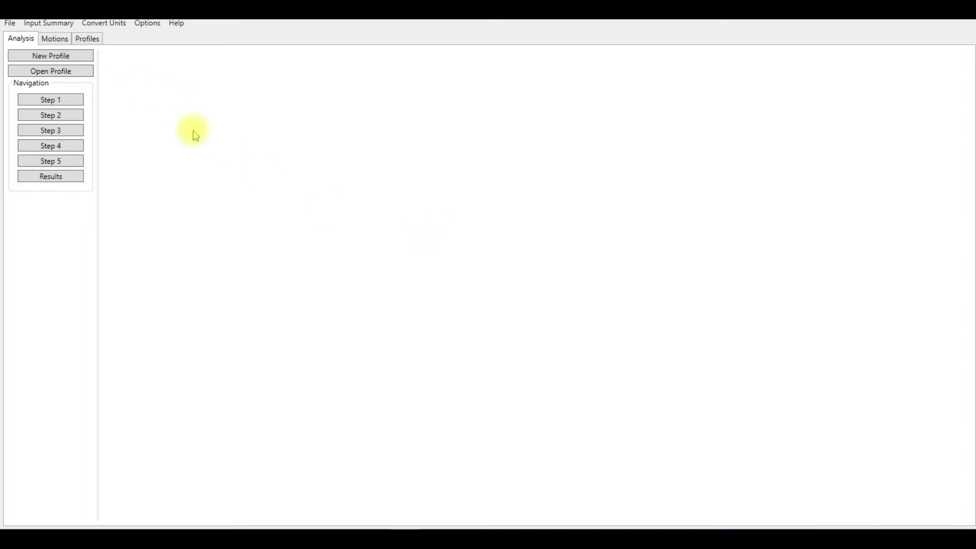
From the Motions tab, load RSN57_SFERN_ORR021.AT2 into a new Add Input Motion form
{"action": "left_click", "coordinate": [55, 40]}
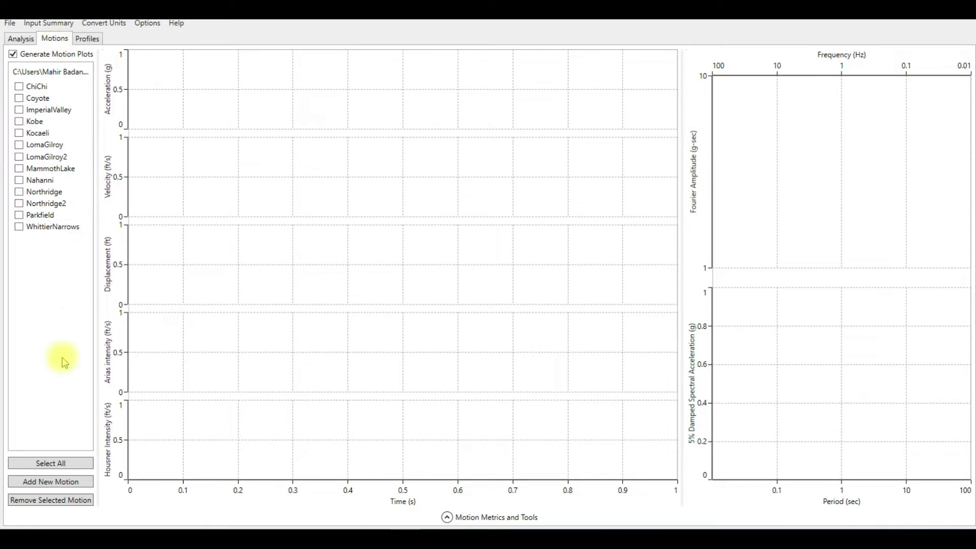
{"action": "left_click", "coordinate": [44, 481]}
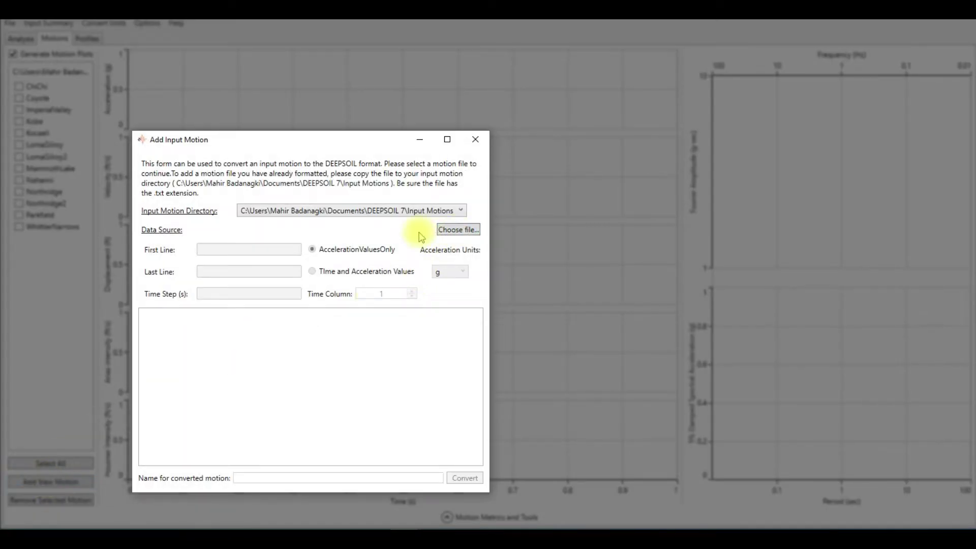
{"action": "left_click", "coordinate": [457, 233]}
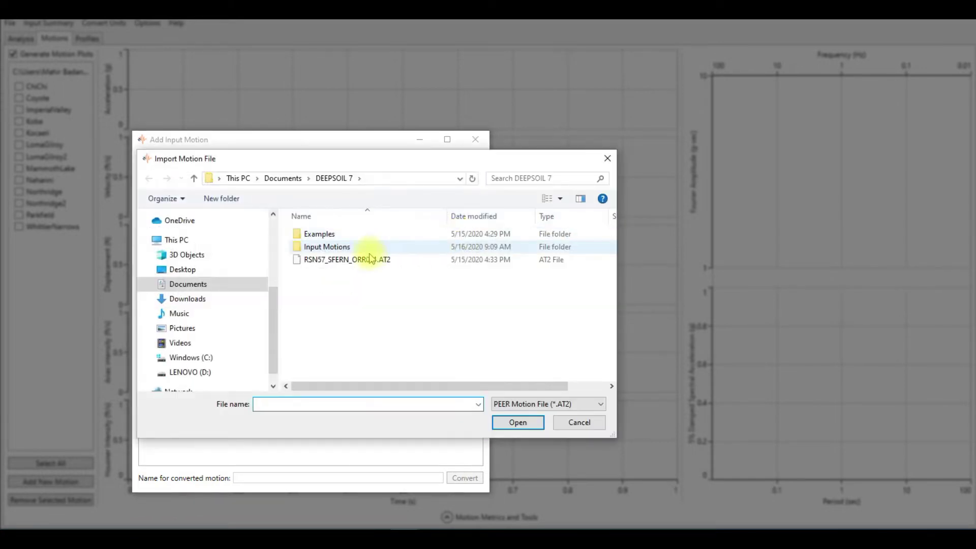
{"action": "left_click", "coordinate": [333, 260]}
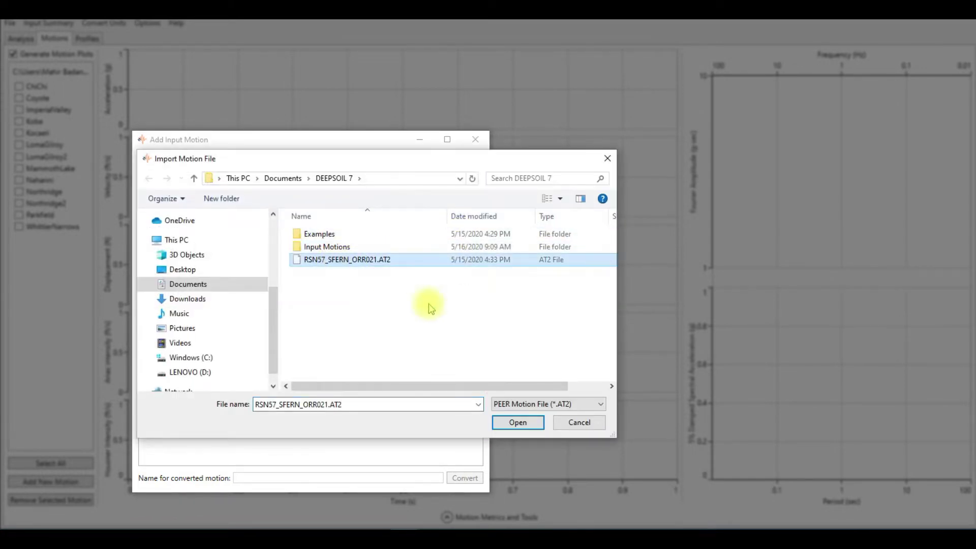
{"action": "left_click", "coordinate": [499, 423]}
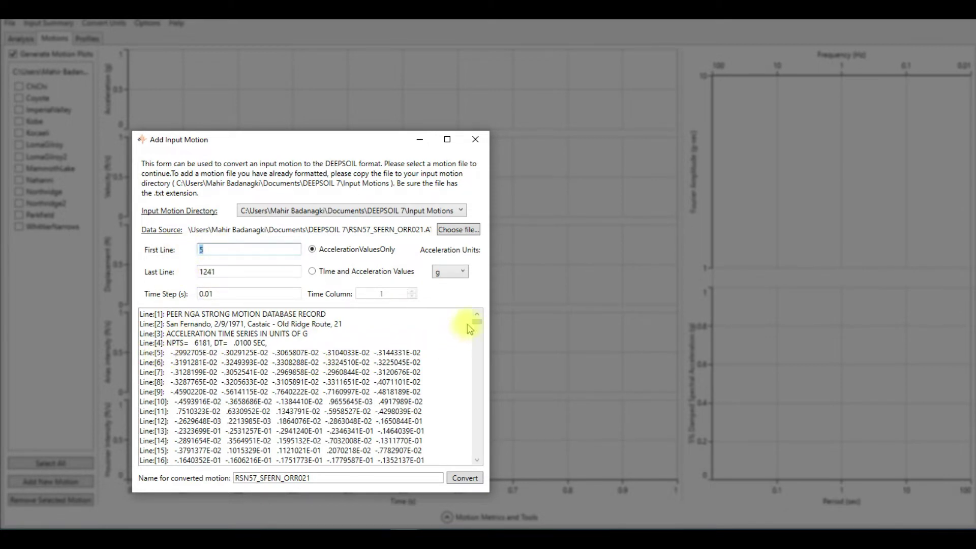
{"action": "left_click_drag", "start_coordinate": [477, 325], "coordinate": [473, 473]}
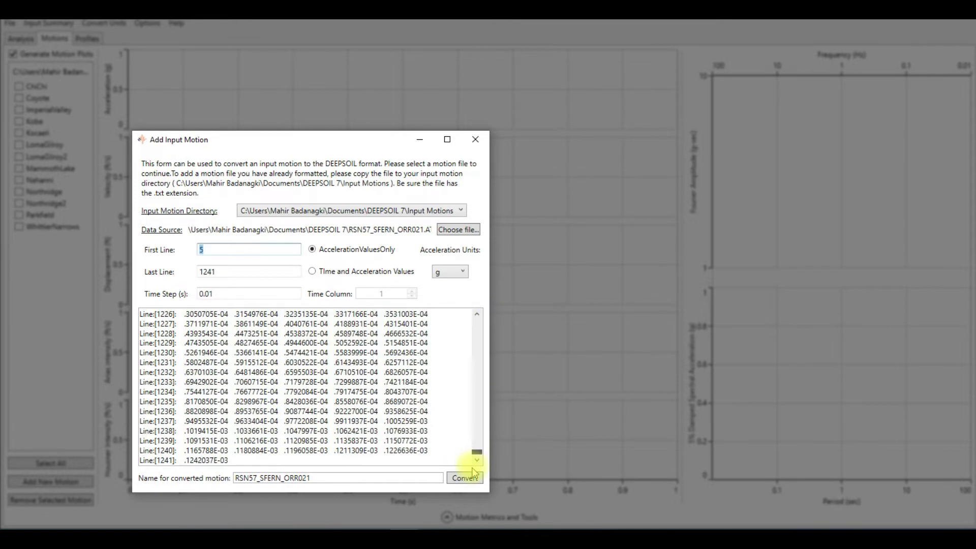
{"action": "double_click", "coordinate": [224, 271]}
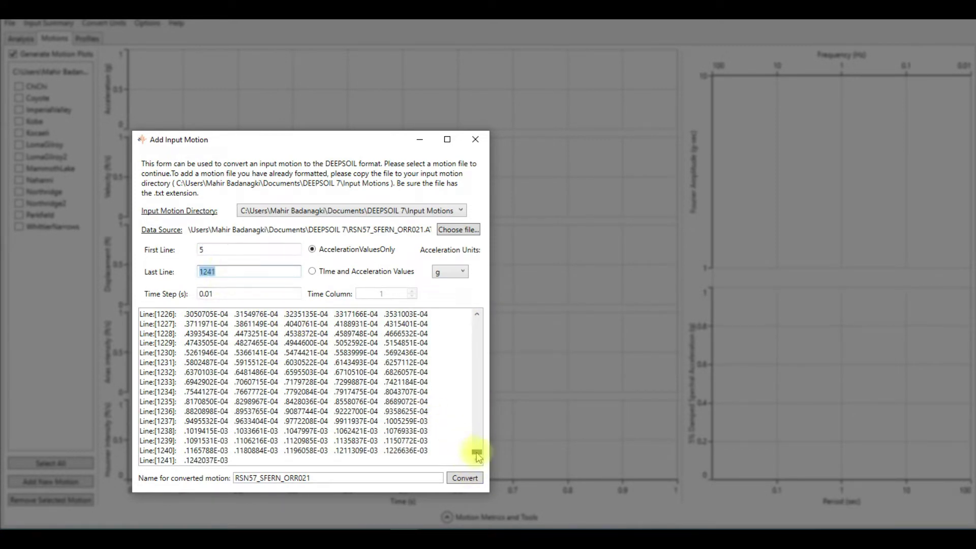
{"action": "left_click_drag", "start_coordinate": [477, 451], "coordinate": [477, 316]}
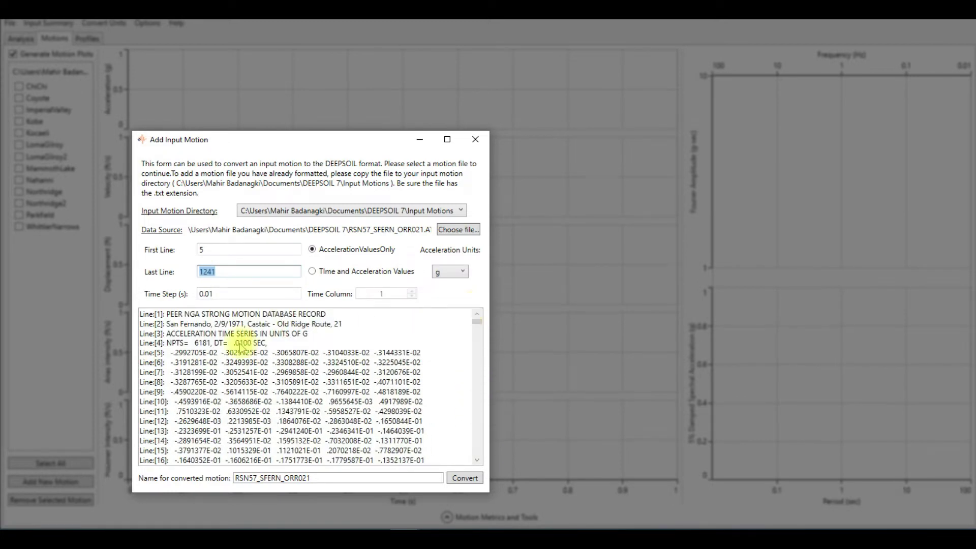
{"action": "left_click", "coordinate": [272, 347]}
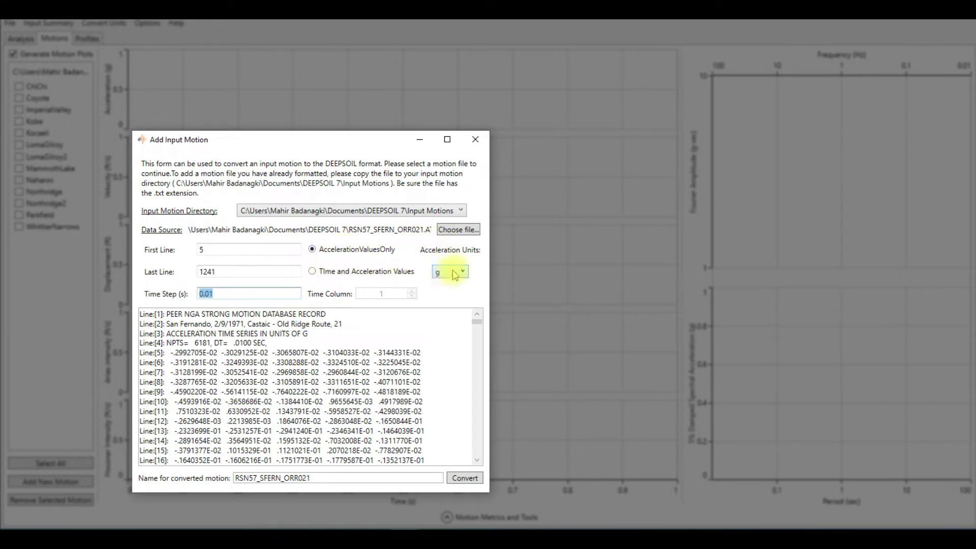
{"action": "left_click", "coordinate": [303, 338]}
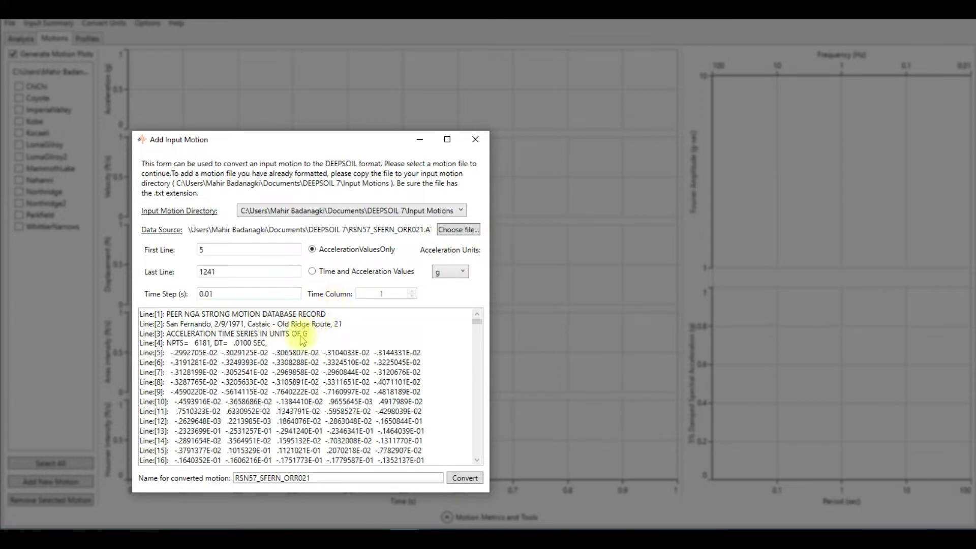
{"action": "left_click", "coordinate": [447, 274]}
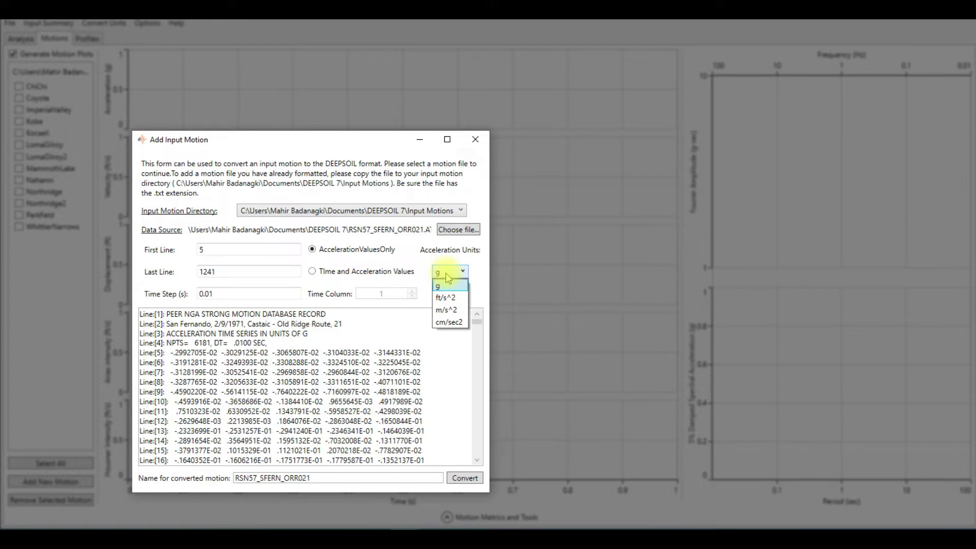
{"action": "left_click", "coordinate": [444, 285]}
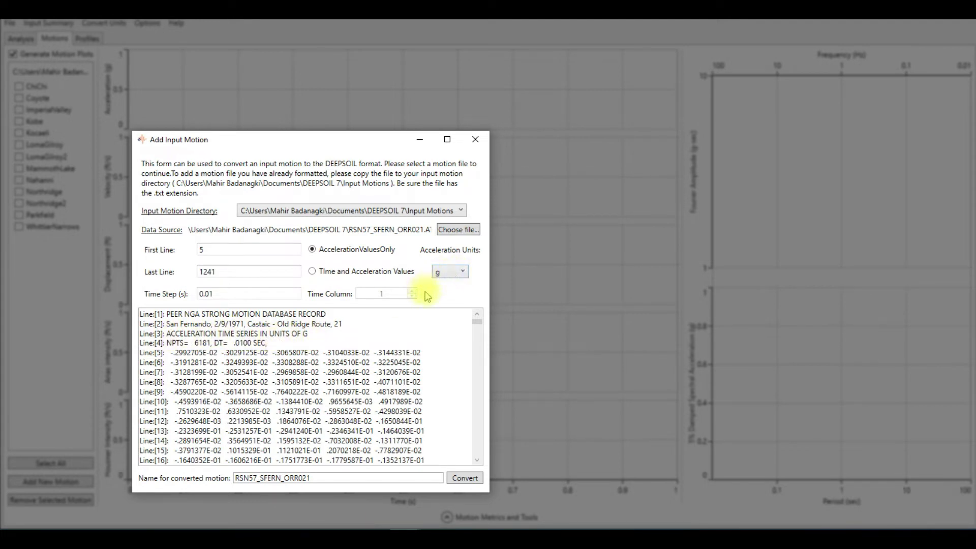
{"action": "left_click_drag", "start_coordinate": [368, 133], "coordinate": [411, 80]}
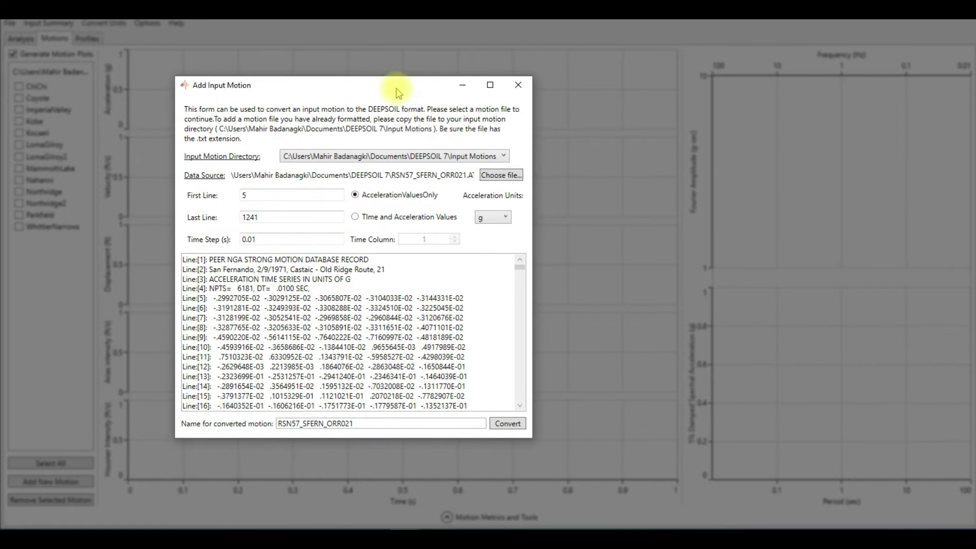
Convert RSN57_SFERN_ORR021 into a library motion and tick it to plot its histories and spectra
{"action": "left_click", "coordinate": [498, 424]}
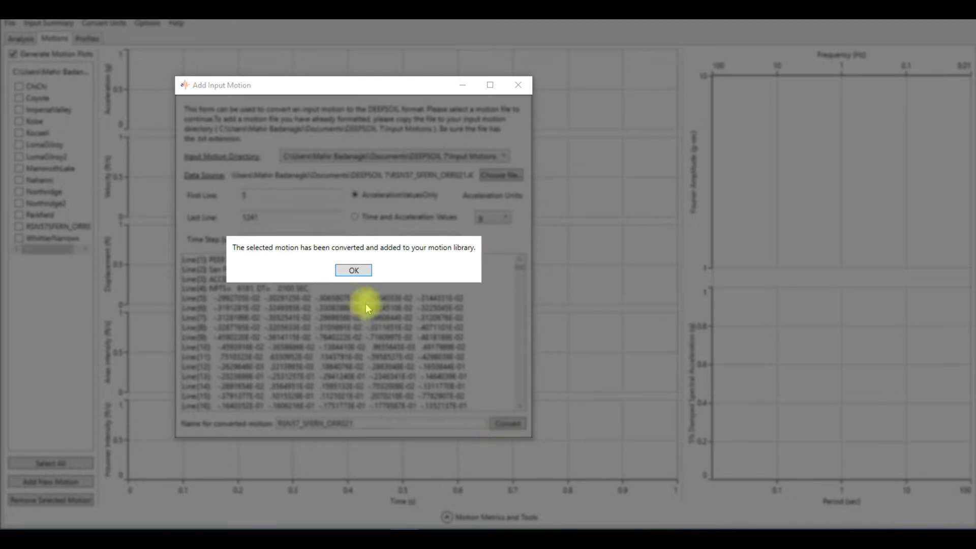
{"action": "left_click", "coordinate": [352, 273]}
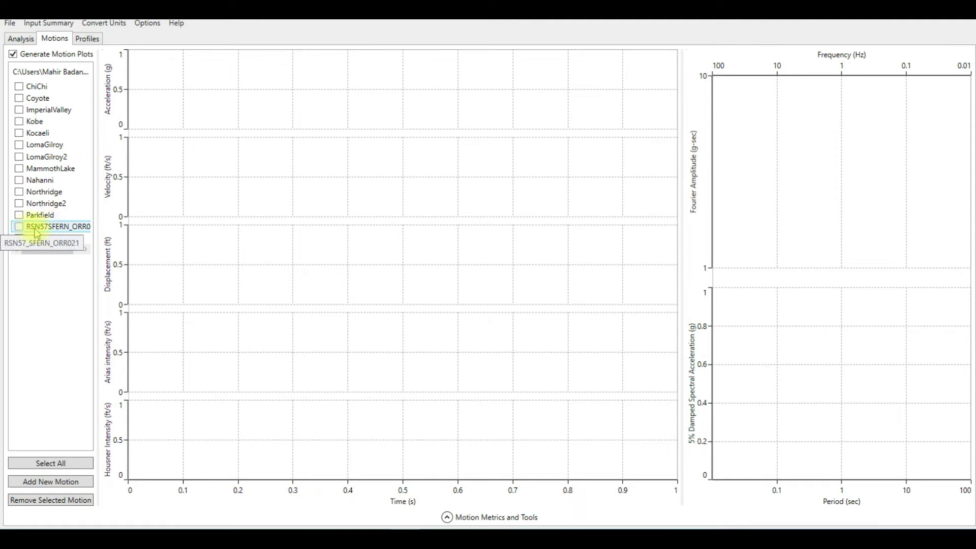
{"action": "left_click", "coordinate": [17, 228]}
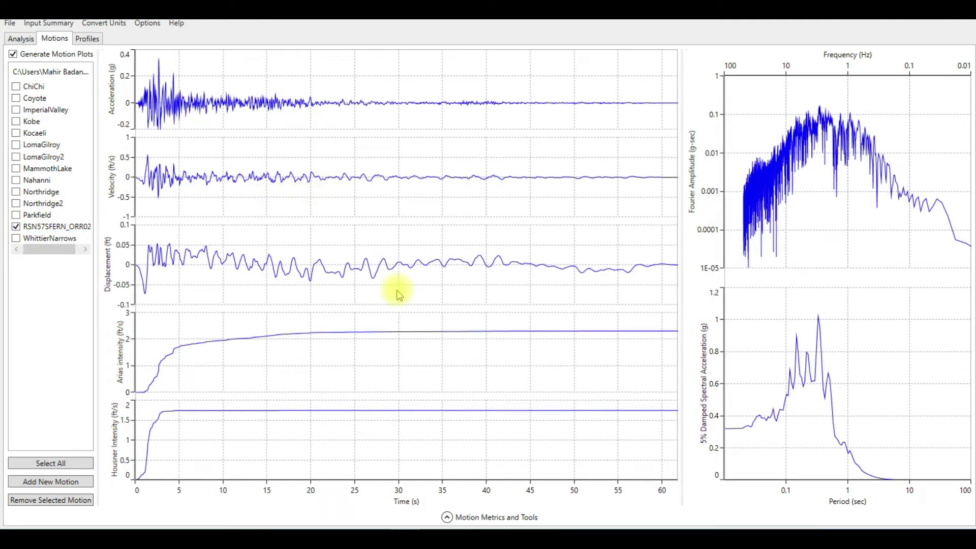
Open RSN57_SFERN_ORR021 in a maximized Single Motion View with its 15.46 s significant duration shaded
{"action": "left_click", "coordinate": [447, 518]}
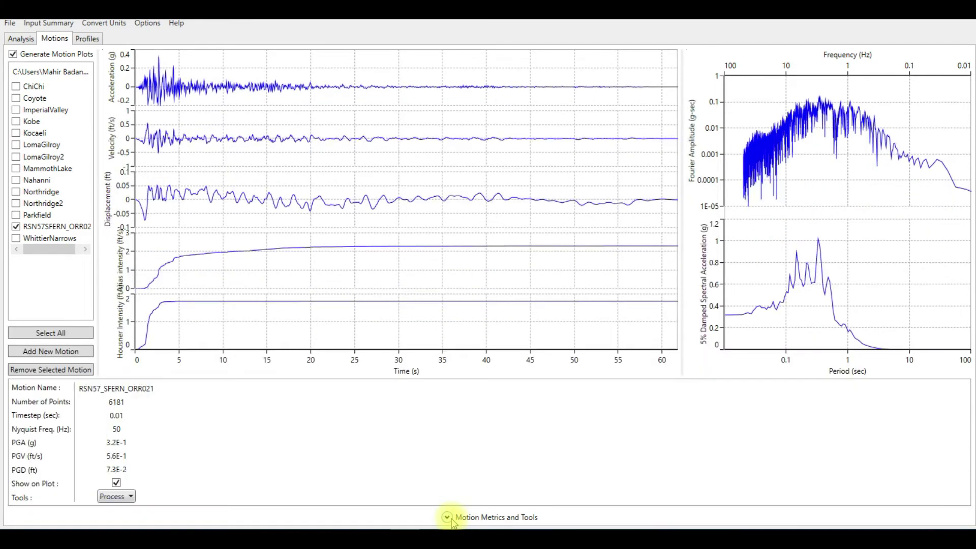
{"action": "left_click", "coordinate": [129, 501]}
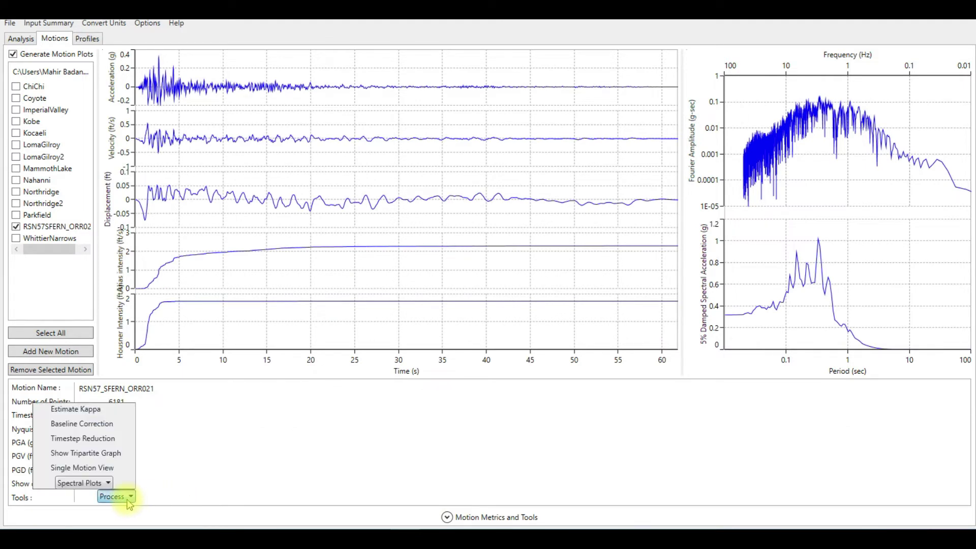
{"action": "left_click", "coordinate": [112, 471]}
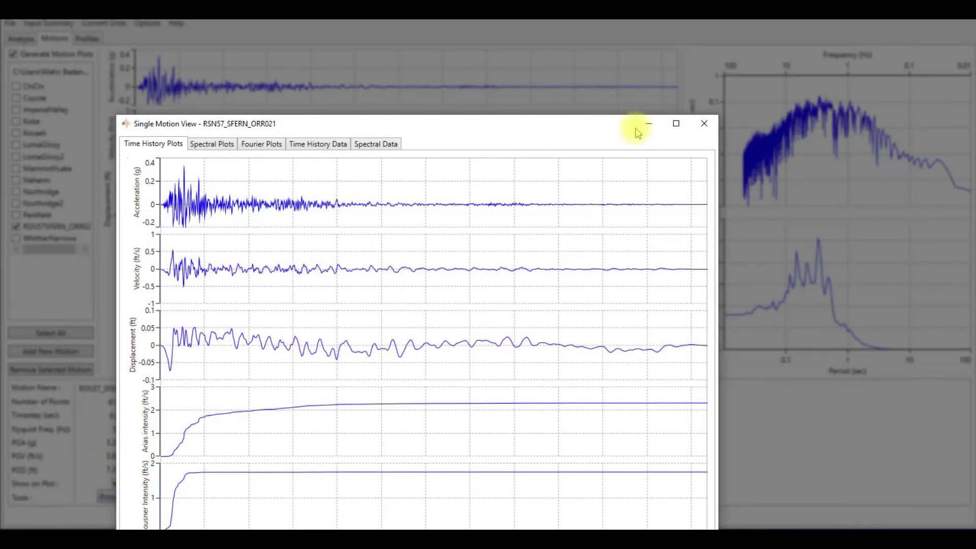
{"action": "left_click", "coordinate": [676, 123]}
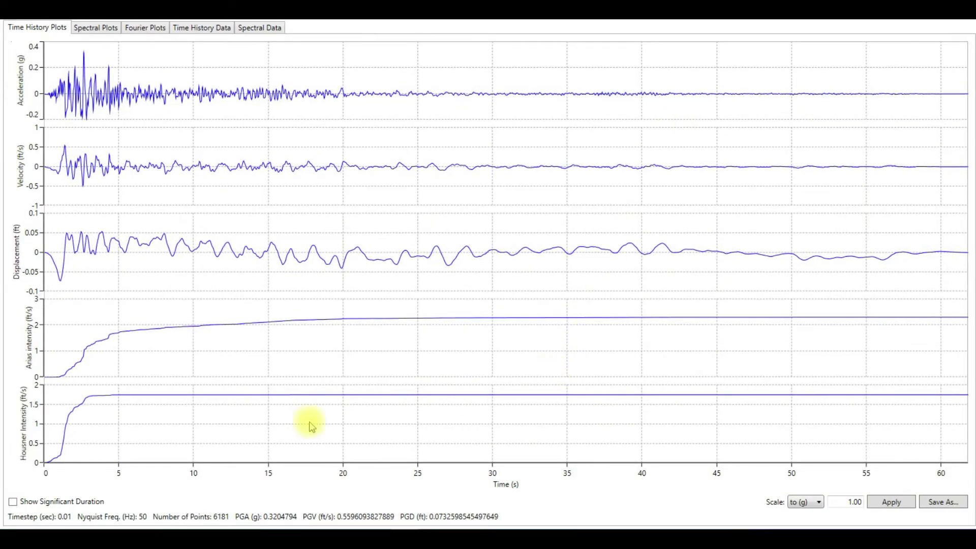
{"action": "left_click", "coordinate": [13, 502]}
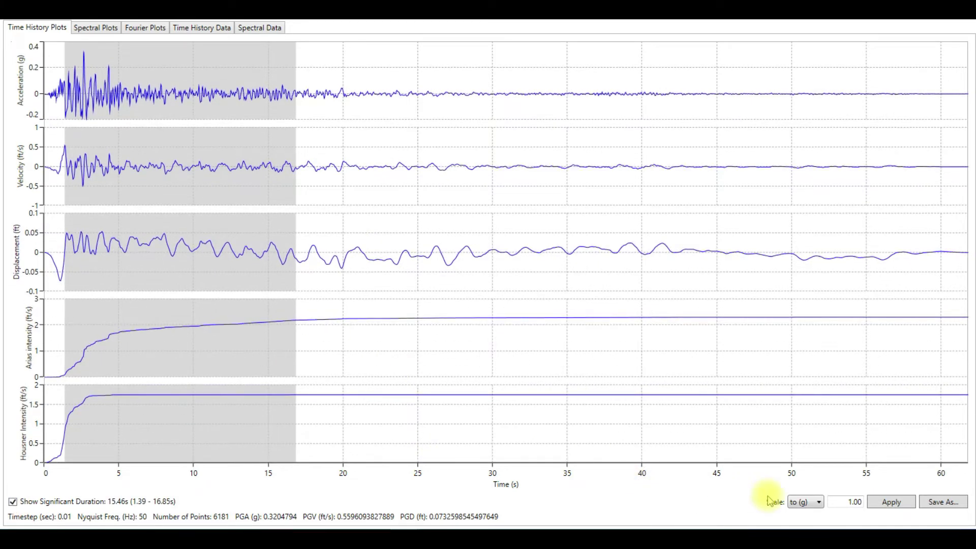
Scale the motion by a factor of 2.00, doubling its PGA to 0.641 g
{"action": "left_click", "coordinate": [807, 503]}
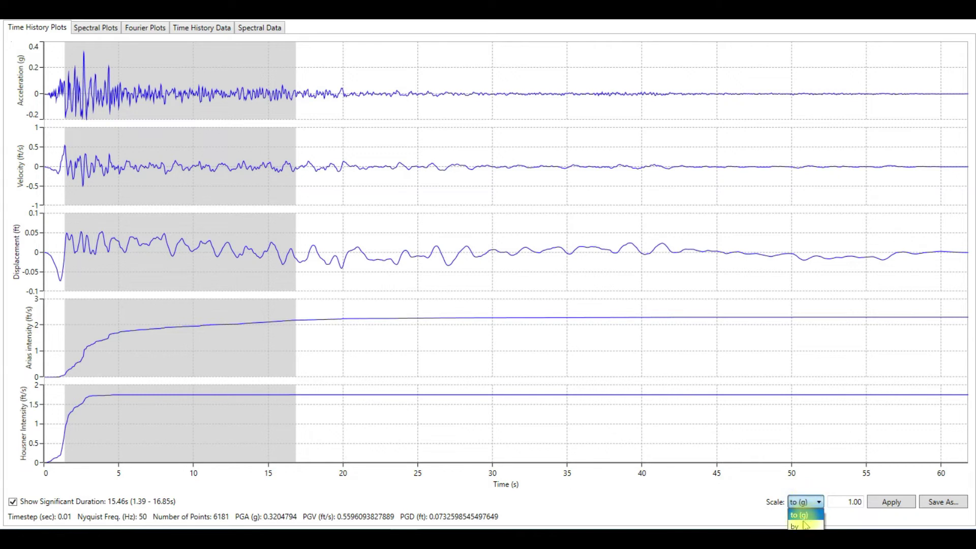
{"action": "left_click", "coordinate": [800, 526]}
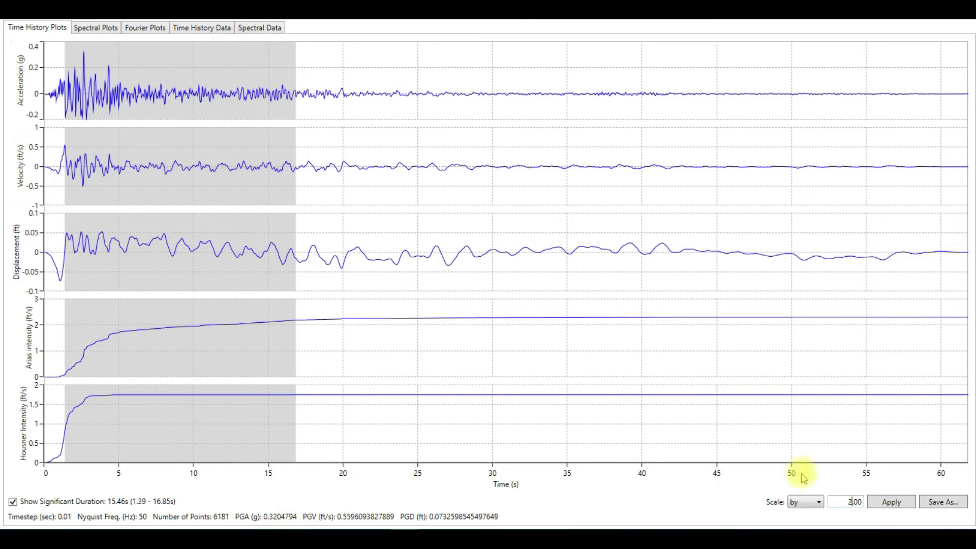
{"action": "left_click", "coordinate": [889, 503]}
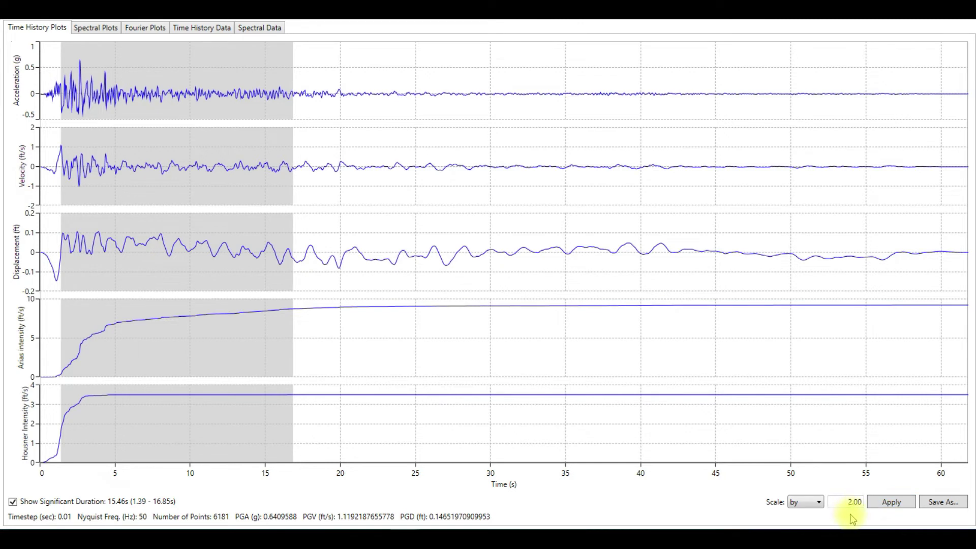
{"action": "mouse_move", "coordinate": [619, 478]}
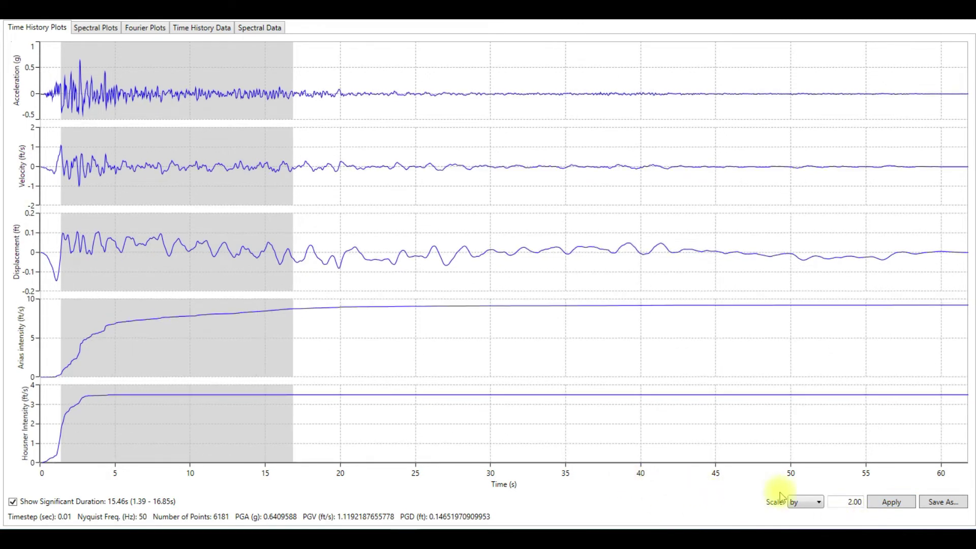
Rescale the motion to a target PGA of 1.50 g, giving PGV 2.619 ft/s and PGD 0.343 ft
{"action": "left_click", "coordinate": [802, 503]}
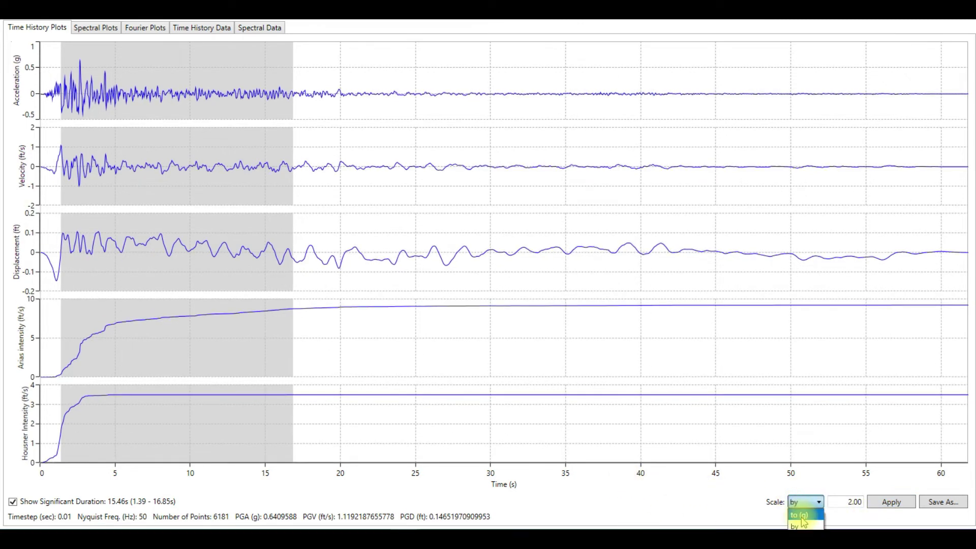
{"action": "left_click", "coordinate": [802, 514]}
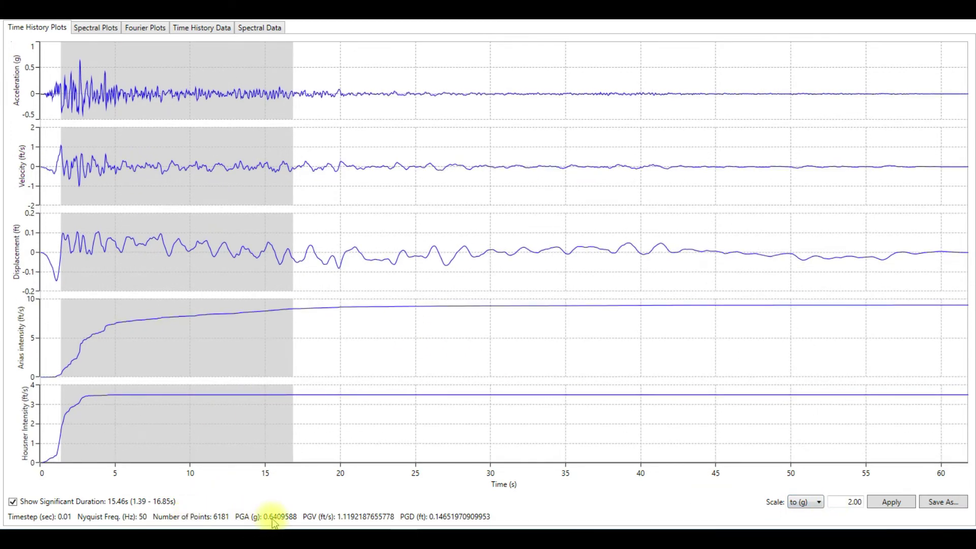
{"action": "double_click", "coordinate": [843, 502]}
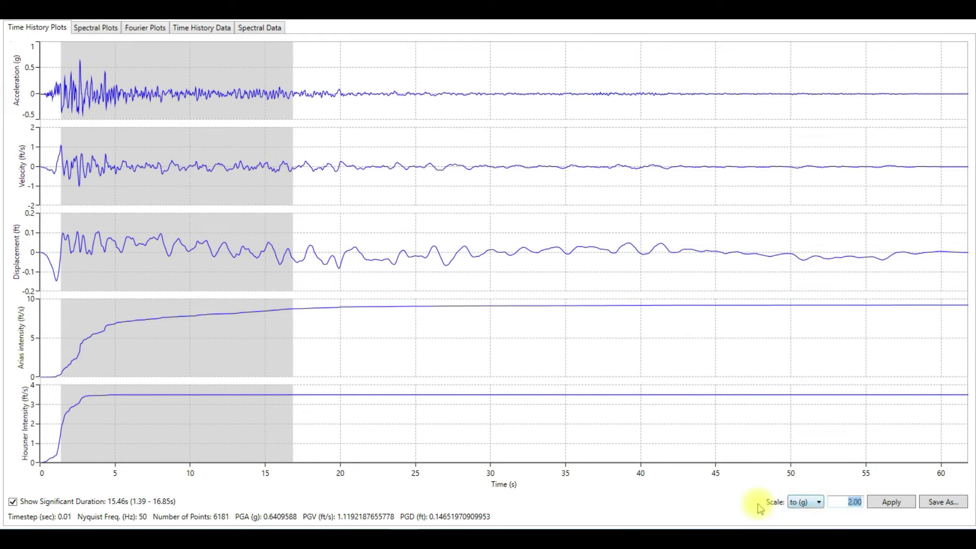
{"action": "mouse_move", "coordinate": [698, 492]}
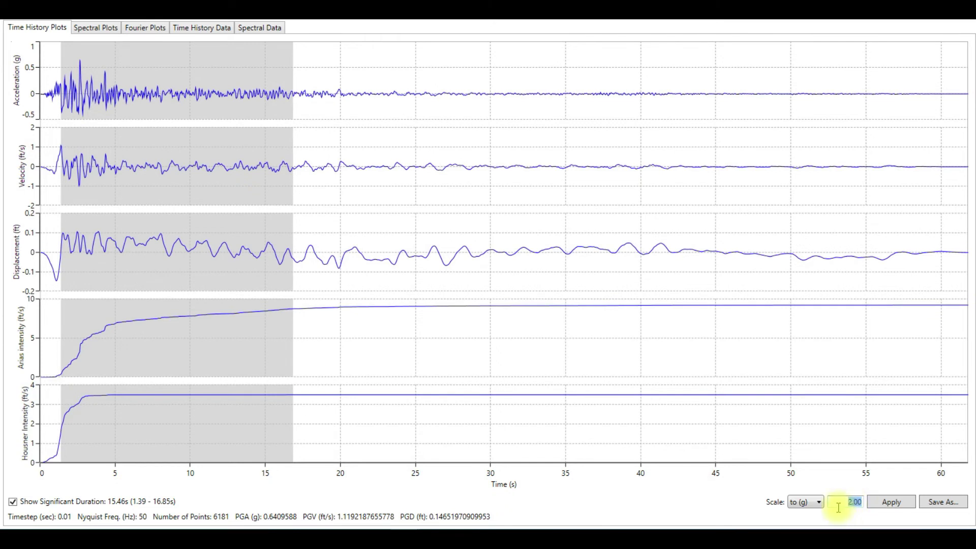
{"action": "type", "text": "1"}
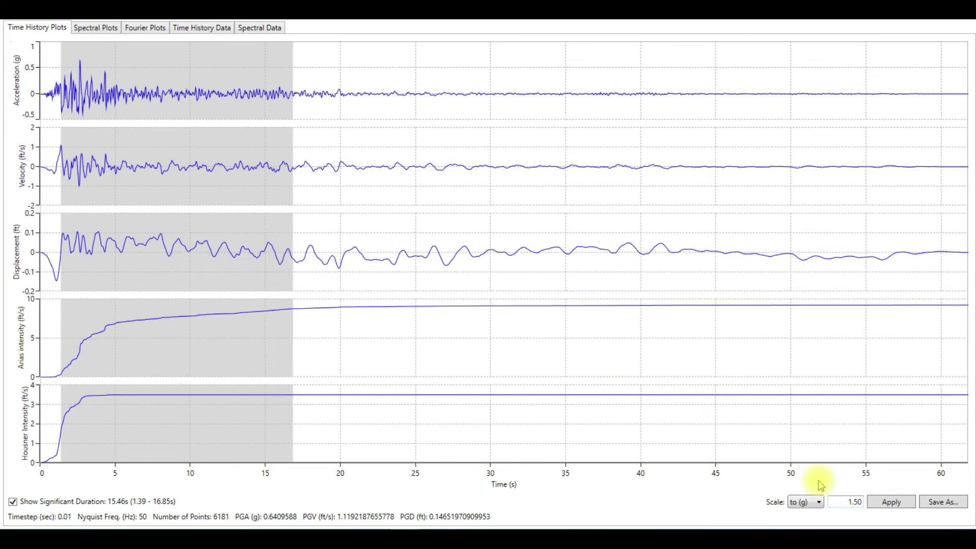
{"action": "left_click", "coordinate": [875, 502]}
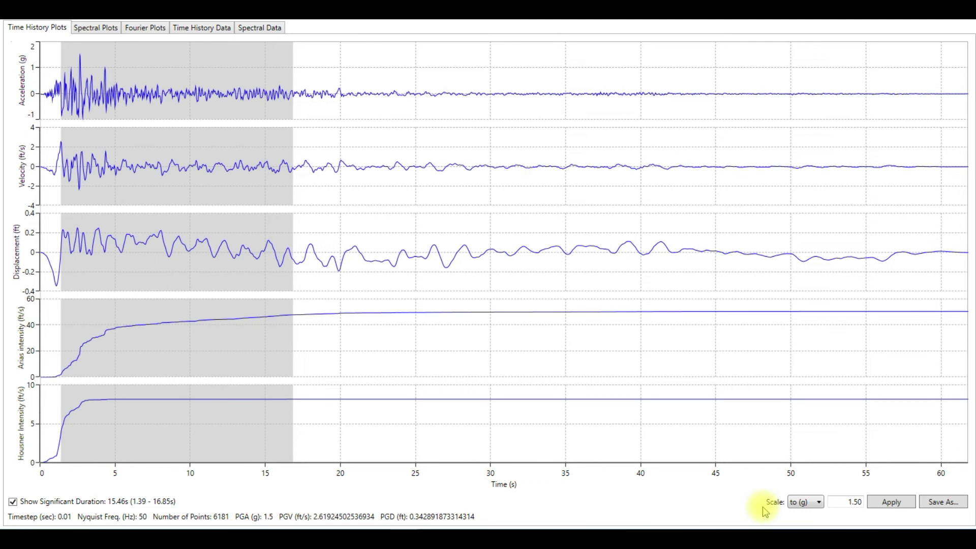
{"action": "left_click", "coordinate": [810, 503]}
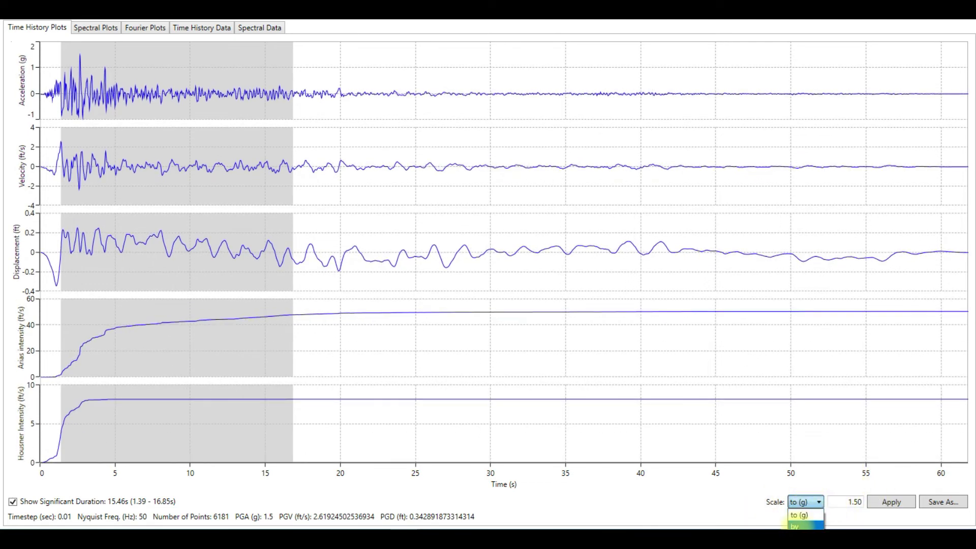
Save the 1.50 g scaled motion as the text file 'scaled motion_1' in the DEEPSOIL 7 folder
{"action": "left_click", "coordinate": [796, 525]}
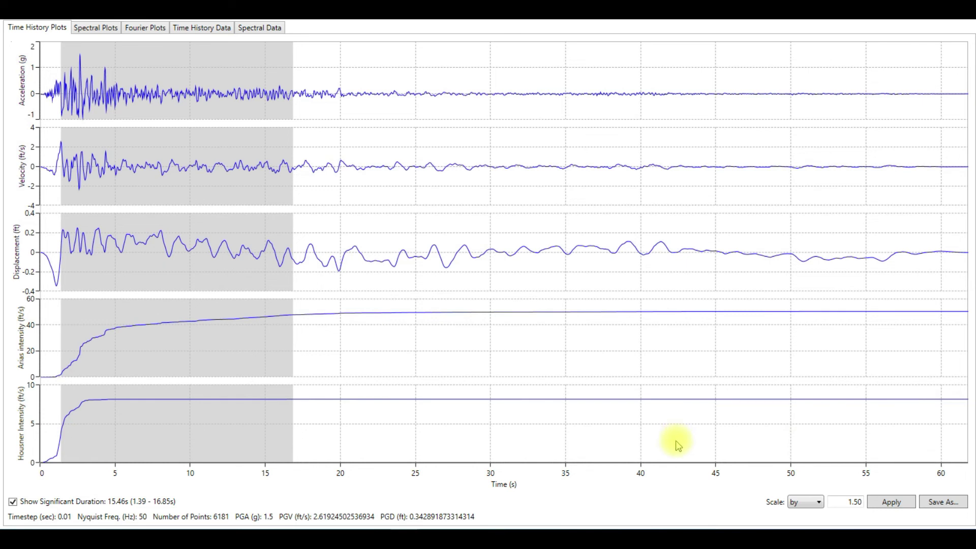
{"action": "left_click", "coordinate": [943, 502]}
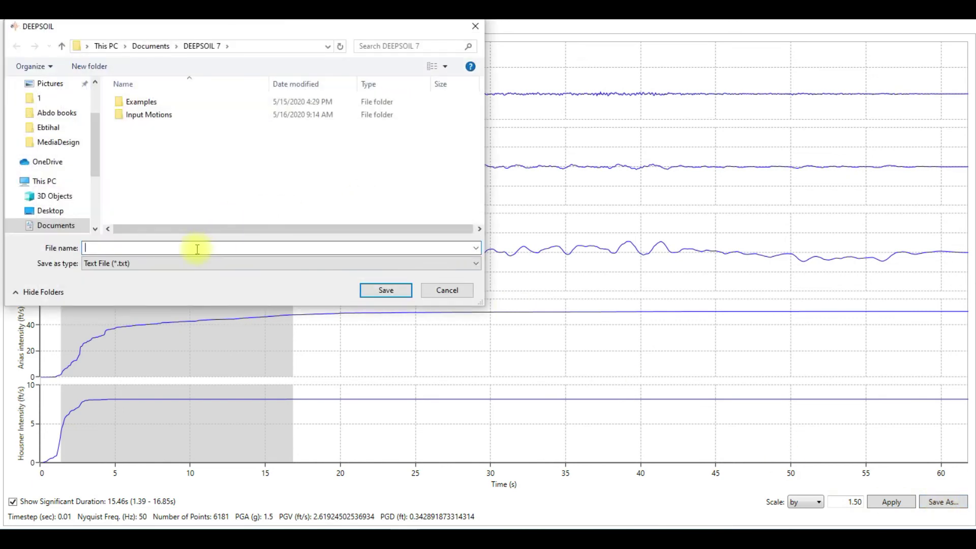
{"action": "type", "text": "scaled motion_1"}
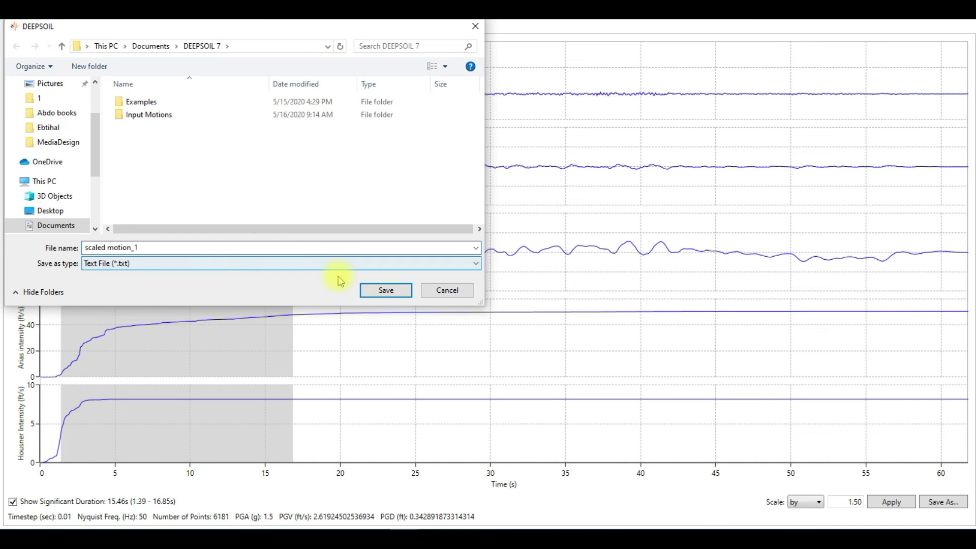
{"action": "left_click", "coordinate": [376, 290]}
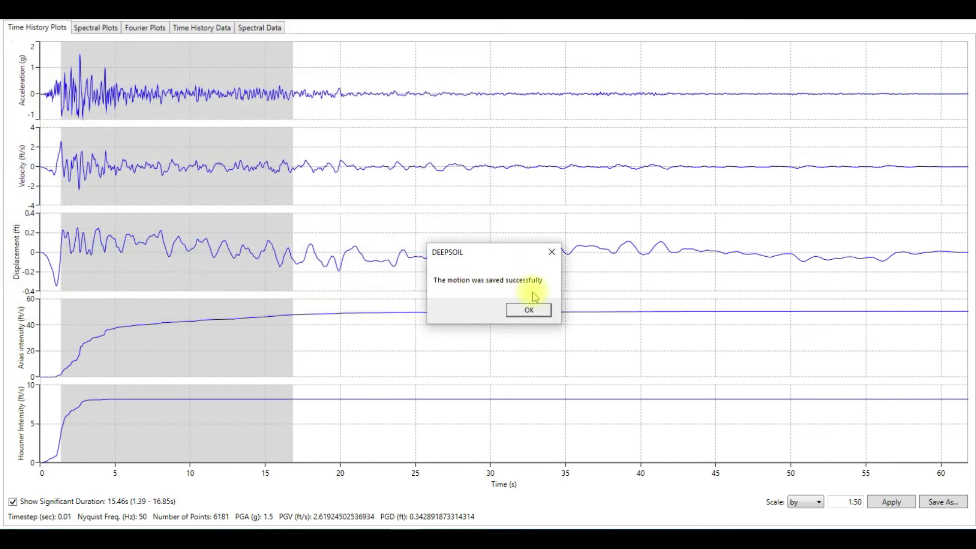
{"action": "left_click", "coordinate": [529, 309]}
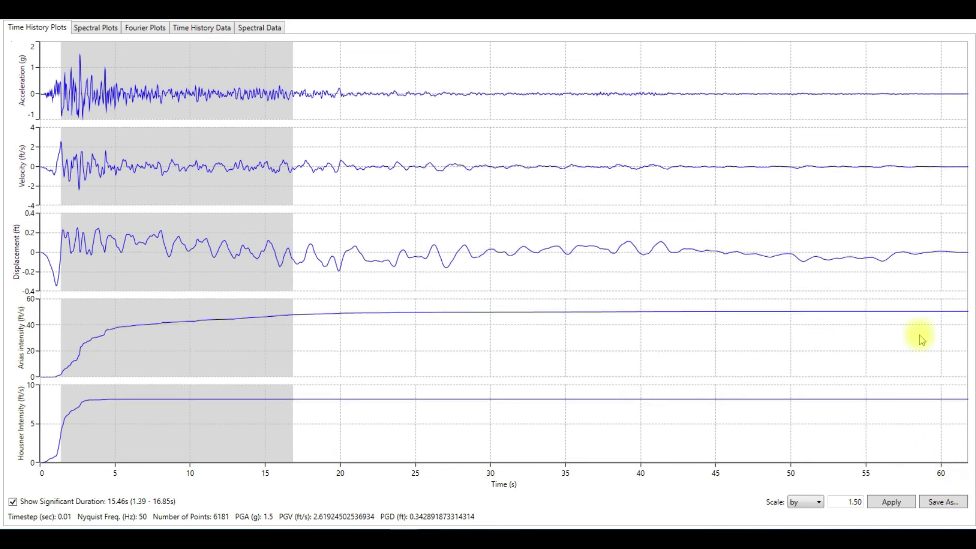
Close the plot window and create a new profile from the Analysis tab
{"action": "left_click", "coordinate": [959, 25]}
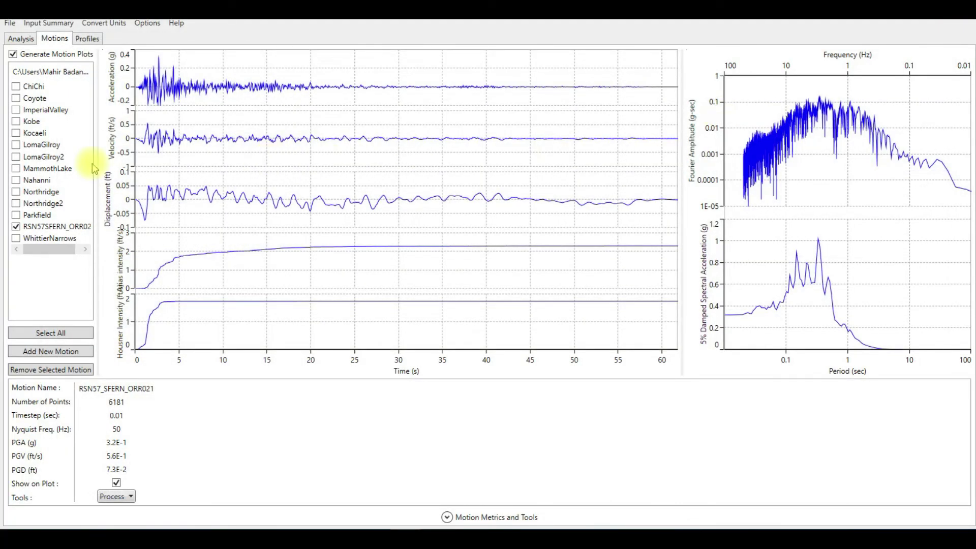
{"action": "left_click", "coordinate": [20, 38]}
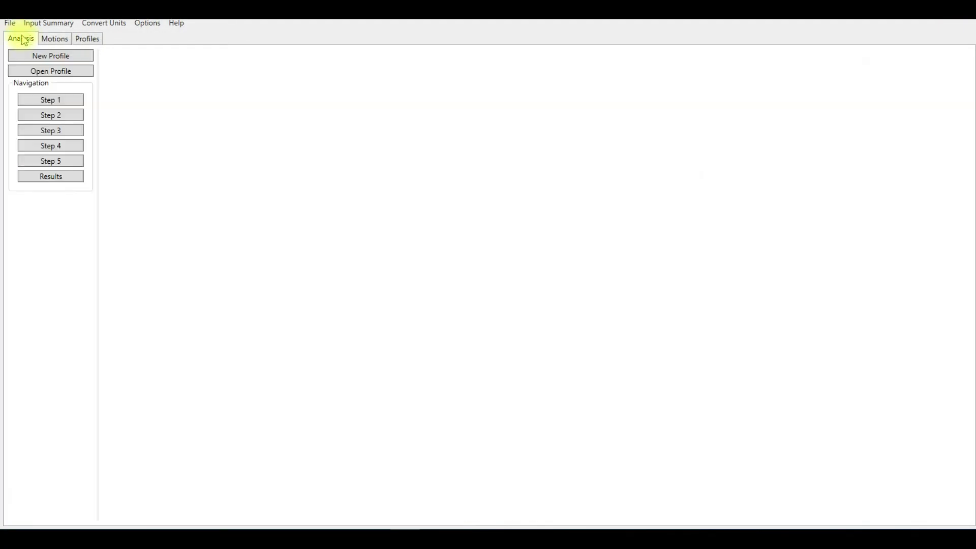
{"action": "left_click", "coordinate": [40, 57]}
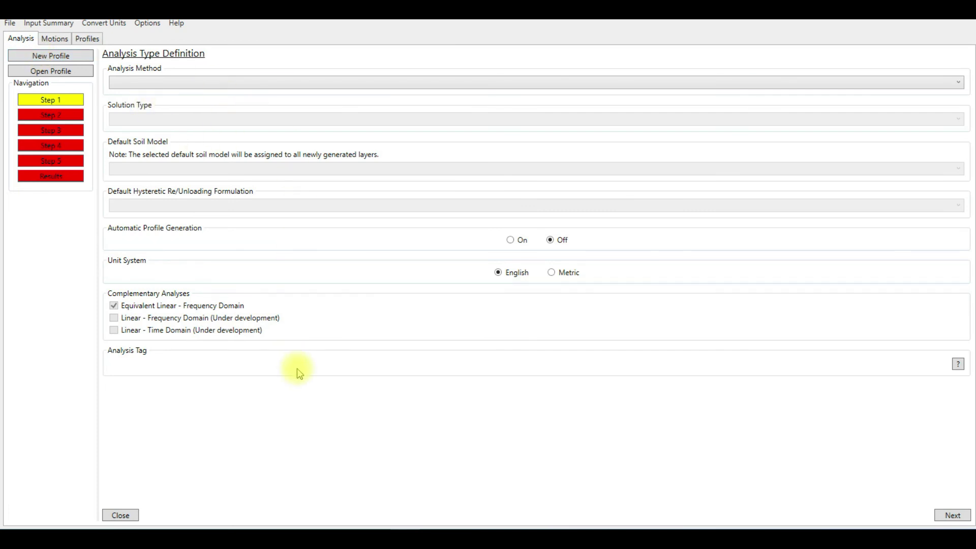